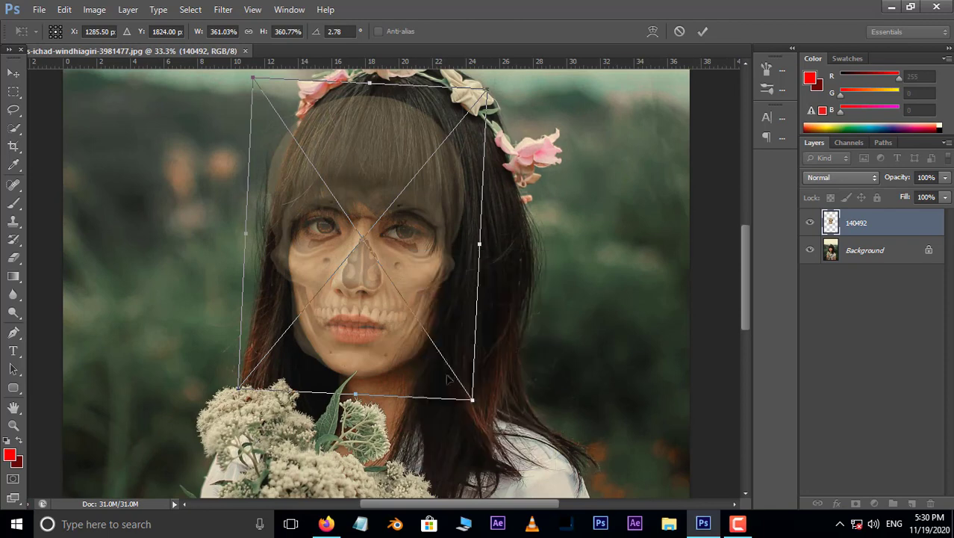
Step: Warp the skull's lower sides inward to follow the woman's jawline and set the skull layer's opacity to 100%
{"action": "left_click_drag", "start_coordinate": [316, 394], "coordinate": [251, 381]}
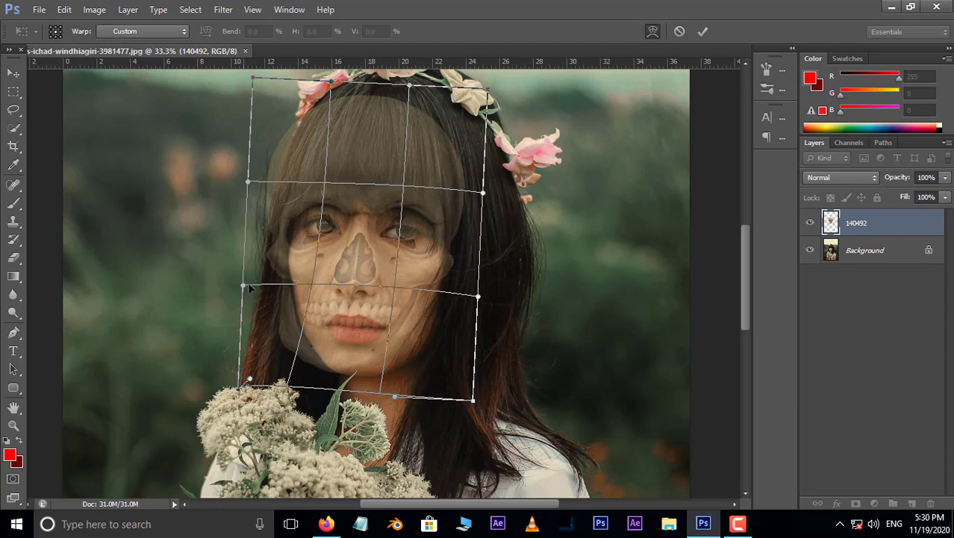
{"action": "left_click_drag", "start_coordinate": [243, 287], "coordinate": [282, 277]}
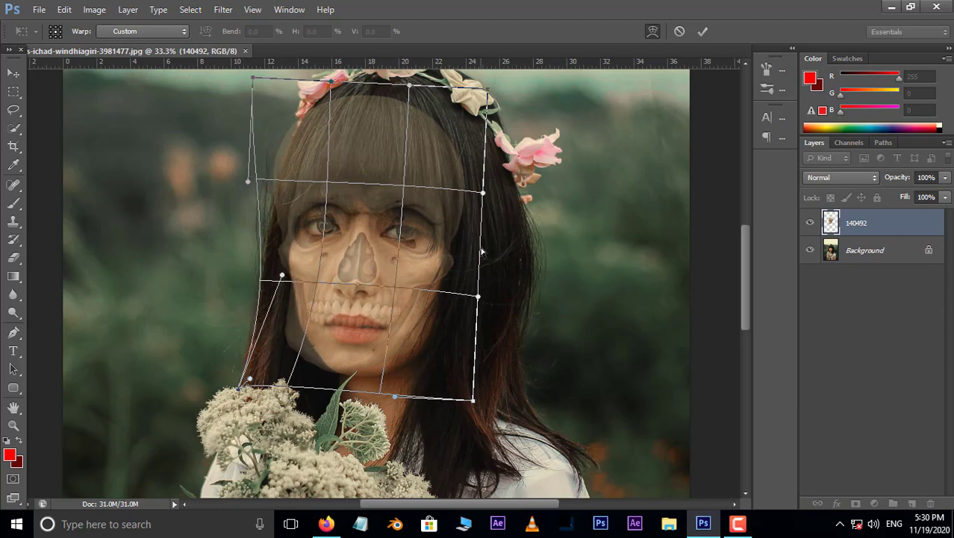
{"action": "mouse_move", "coordinate": [479, 299]}
{"action": "left_mouse_down"}
{"action": "mouse_move", "coordinate": [484, 289]}
{"action": "mouse_move", "coordinate": [463, 296]}
{"action": "left_mouse_up"}
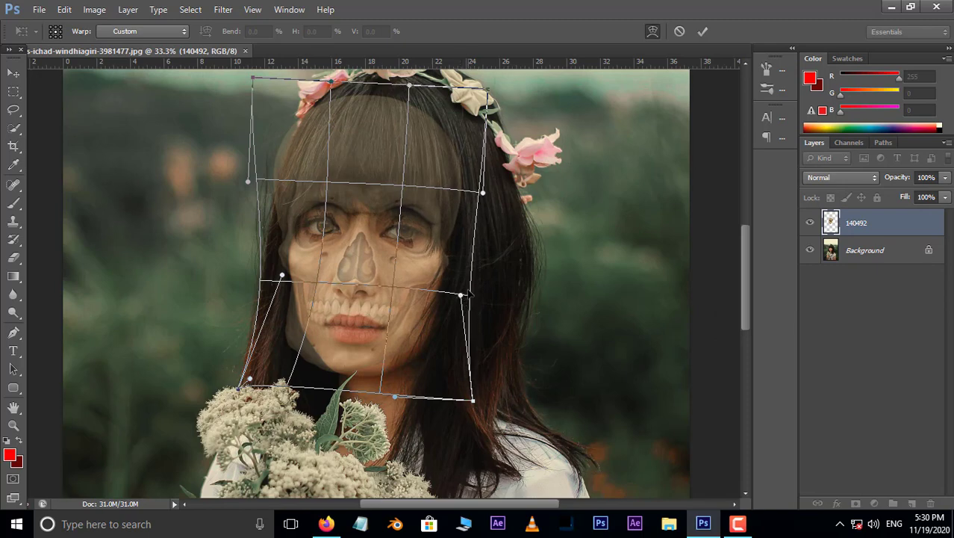
{"action": "key", "text": "Return"}
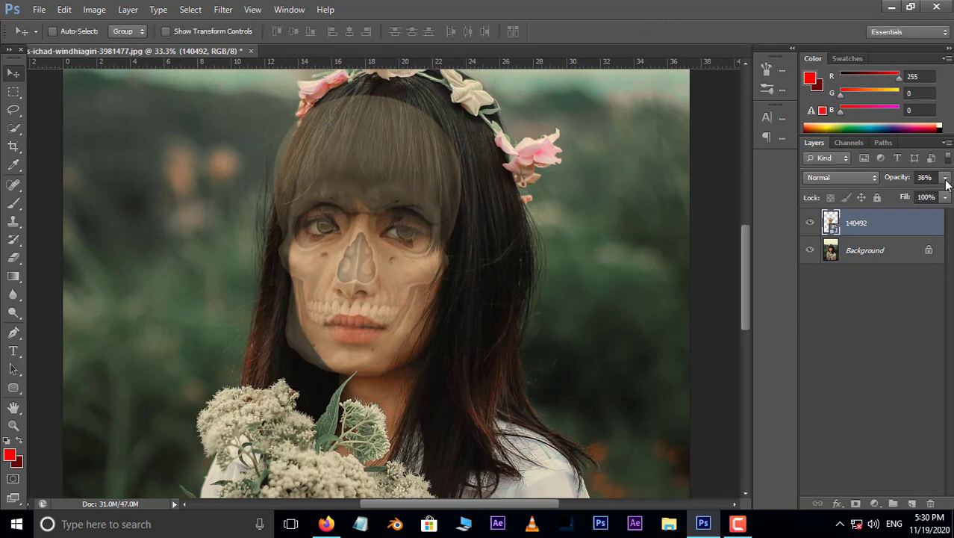
{"action": "left_click", "coordinate": [945, 177]}
{"action": "left_click_drag", "start_coordinate": [904, 198], "coordinate": [950, 195]}
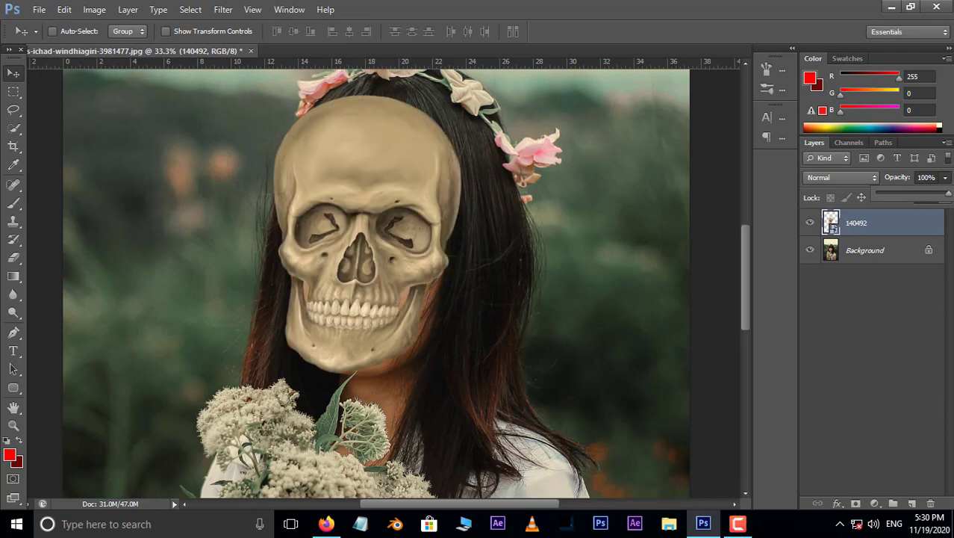
Step: Split the skull layer's Blend If underlying black slider to 0 / 255 and set its blend mode to Luminosity
{"action": "left_click", "coordinate": [910, 227]}
{"action": "double_click", "coordinate": [910, 226]}
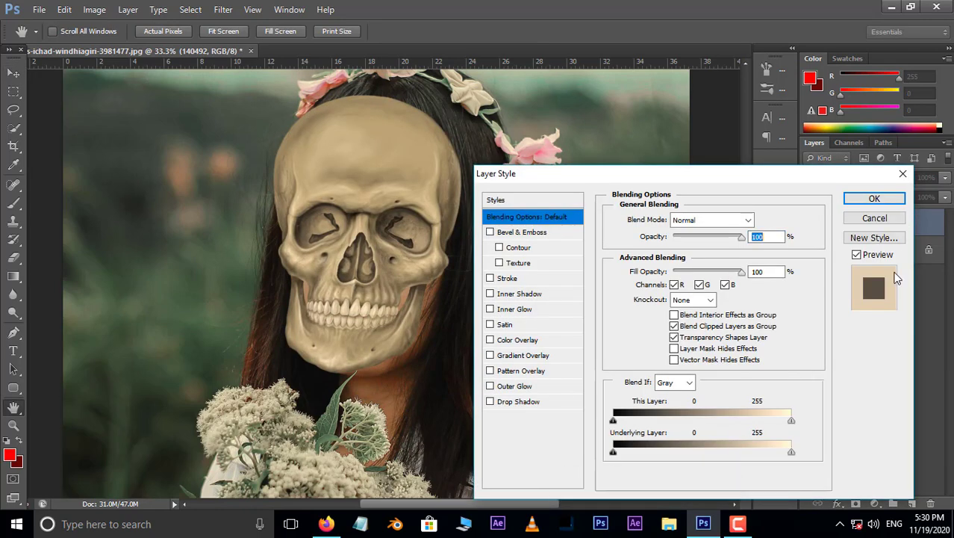
{"action": "key", "text": "alt"}
{"action": "left_click_drag", "start_coordinate": [614, 455], "coordinate": [775, 456]}
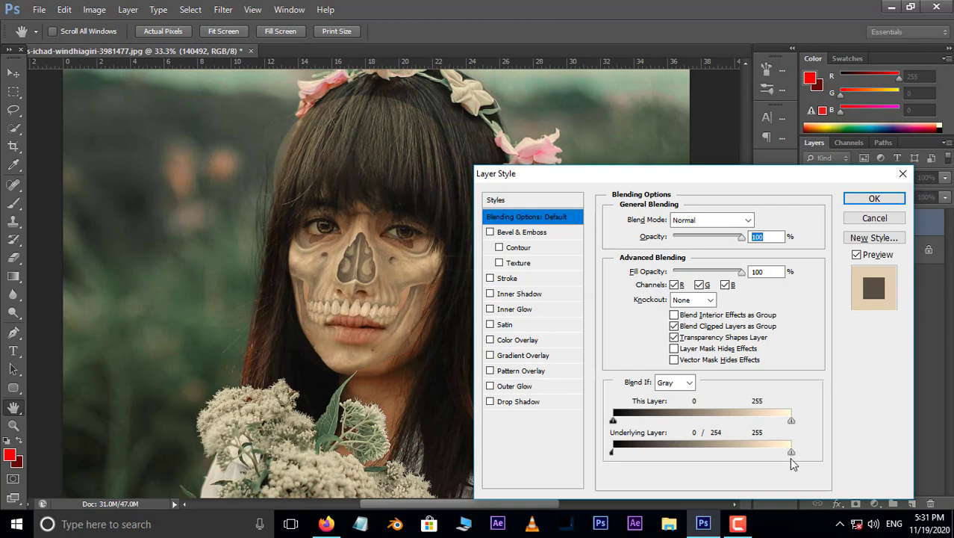
{"action": "left_click_drag", "start_coordinate": [791, 458], "coordinate": [791, 458]}
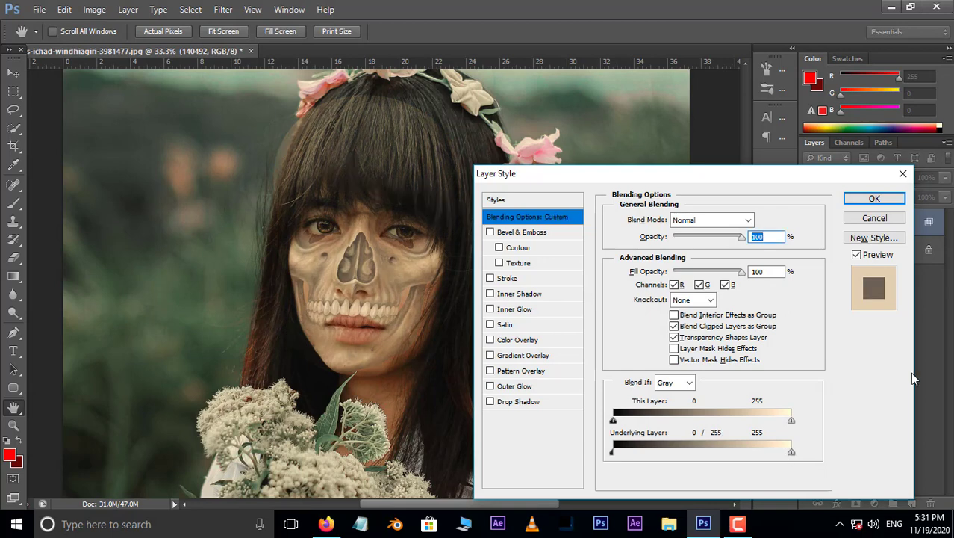
{"action": "left_click", "coordinate": [876, 200]}
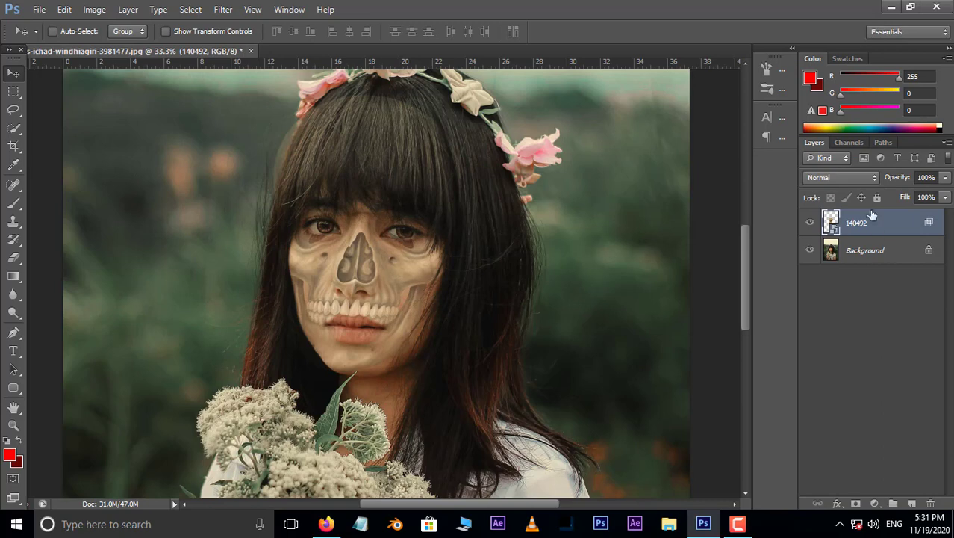
{"action": "left_click", "coordinate": [848, 179]}
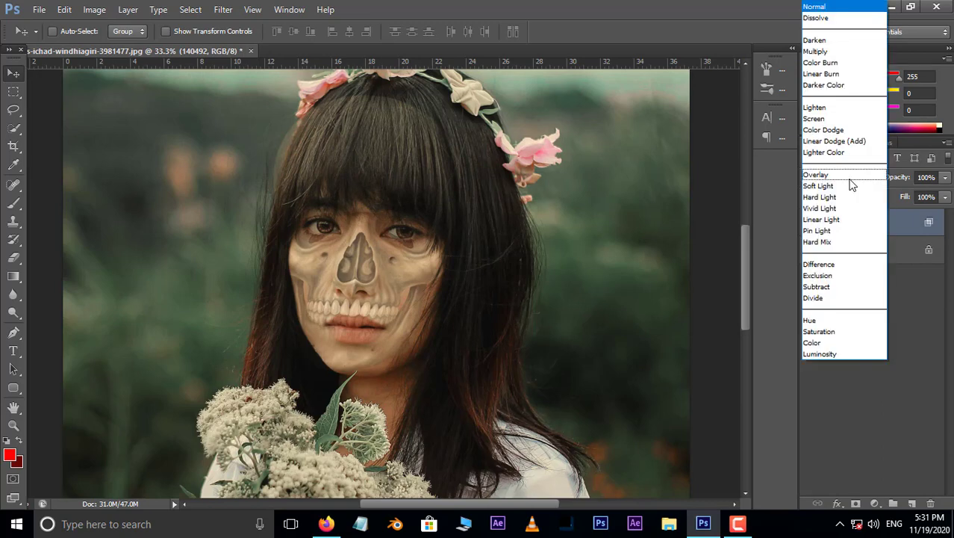
{"action": "left_click", "coordinate": [838, 353]}
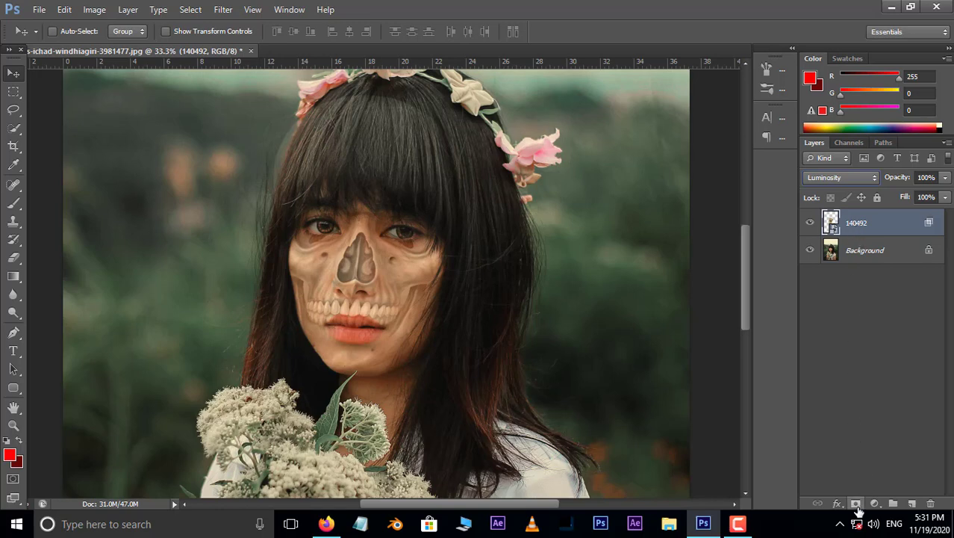
Step: Add a layer mask to the skull layer and paint black over the mouth and jaw with a 600 px brush
{"action": "left_click", "coordinate": [857, 504]}
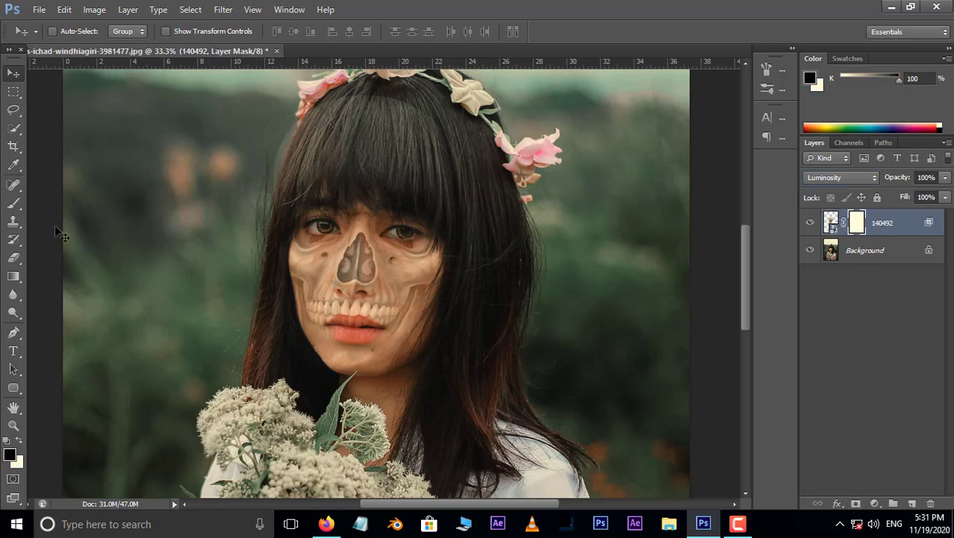
{"action": "left_click", "coordinate": [9, 204]}
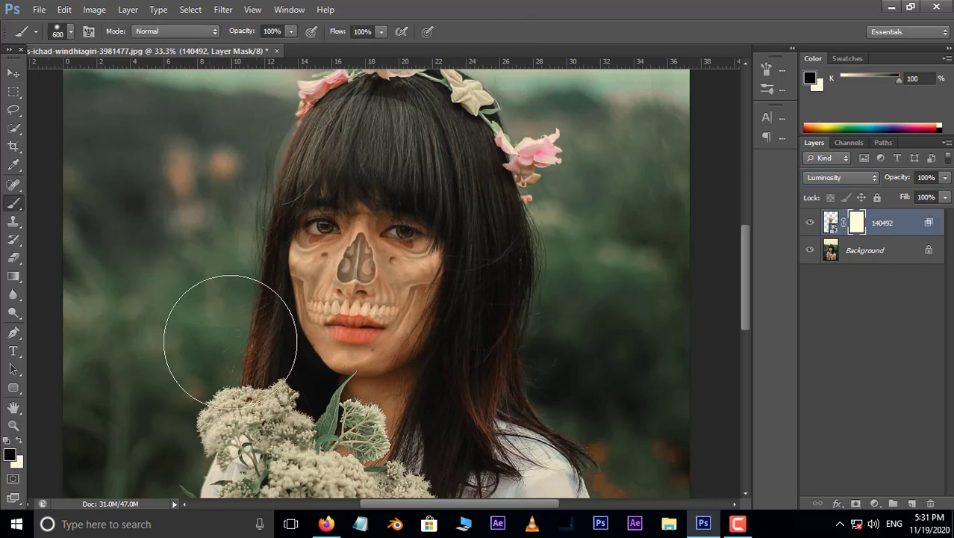
{"action": "mouse_move", "coordinate": [292, 351]}
{"action": "left_mouse_down"}
{"action": "mouse_move", "coordinate": [376, 374]}
{"action": "mouse_move", "coordinate": [436, 359]}
{"action": "mouse_move", "coordinate": [428, 359]}
{"action": "mouse_move", "coordinate": [486, 367]}
{"action": "left_mouse_up"}
Step: Mask out the skull's dark socket traces around both eyes with a small black brush of at most 90 px
{"action": "key", "text": "ctrl+plus"}
{"action": "key", "text": "ctrl+plus"}
{"action": "key", "text": "bracketleft"}
{"action": "key", "text": "bracketleft"}
{"action": "key", "text": "bracketleft"}
{"action": "key", "text": "bracketleft"}
{"action": "key", "text": "bracketleft"}
{"action": "key", "text": "bracketleft"}
{"action": "key", "text": "bracketleft"}
{"action": "key", "text": "bracketleft"}
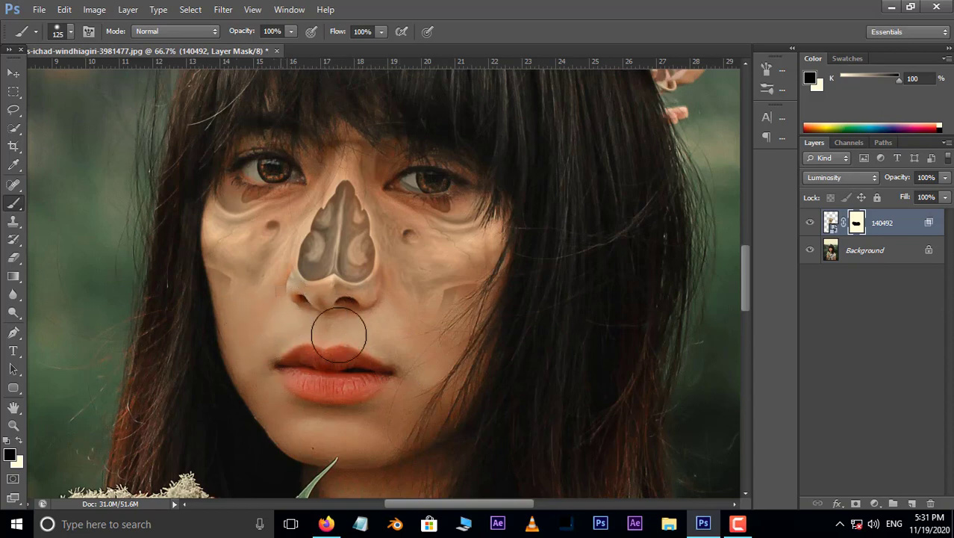
{"action": "key", "text": "bracketleft"}
{"action": "key", "text": "bracketleft"}
{"action": "left_click_drag", "start_coordinate": [425, 187], "coordinate": [448, 197]}
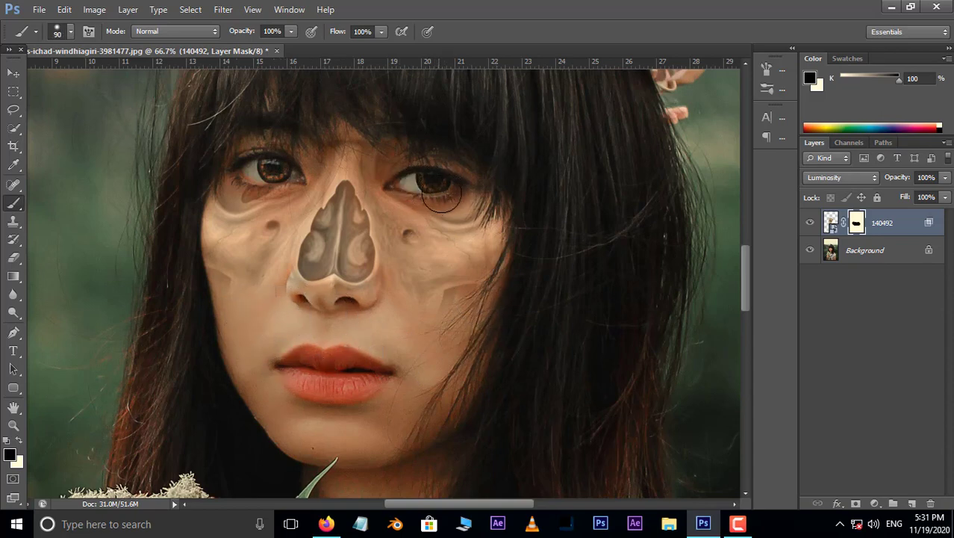
{"action": "key", "text": "bracketleft"}
{"action": "left_click_drag", "start_coordinate": [241, 183], "coordinate": [261, 180]}
Step: Paint black on the skull layer's mask with a 300 px brush to hide the skull over the surrounding hair
{"action": "key", "text": "ctrl+minus"}
{"action": "key", "text": "ctrl+minus"}
{"action": "key", "text": "bracketright"}
{"action": "key", "text": "bracketright"}
{"action": "key", "text": "bracketright"}
{"action": "key", "text": "bracketright"}
{"action": "key", "text": "bracketright"}
{"action": "key", "text": "bracketright"}
{"action": "key", "text": "bracketright"}
{"action": "key", "text": "bracketright"}
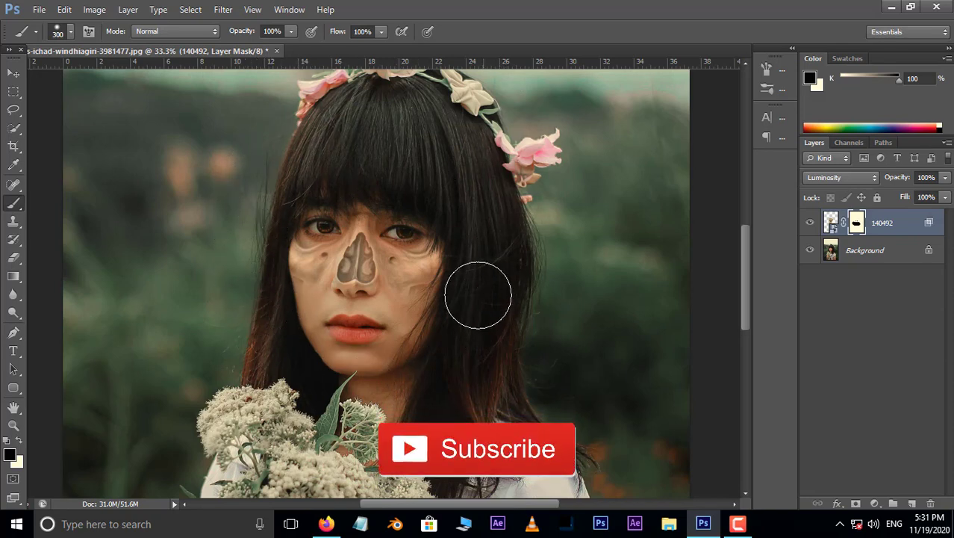
{"action": "mouse_move", "coordinate": [428, 320]}
{"action": "left_mouse_down"}
{"action": "mouse_move", "coordinate": [423, 343]}
{"action": "mouse_move", "coordinate": [513, 362]}
{"action": "left_mouse_up"}
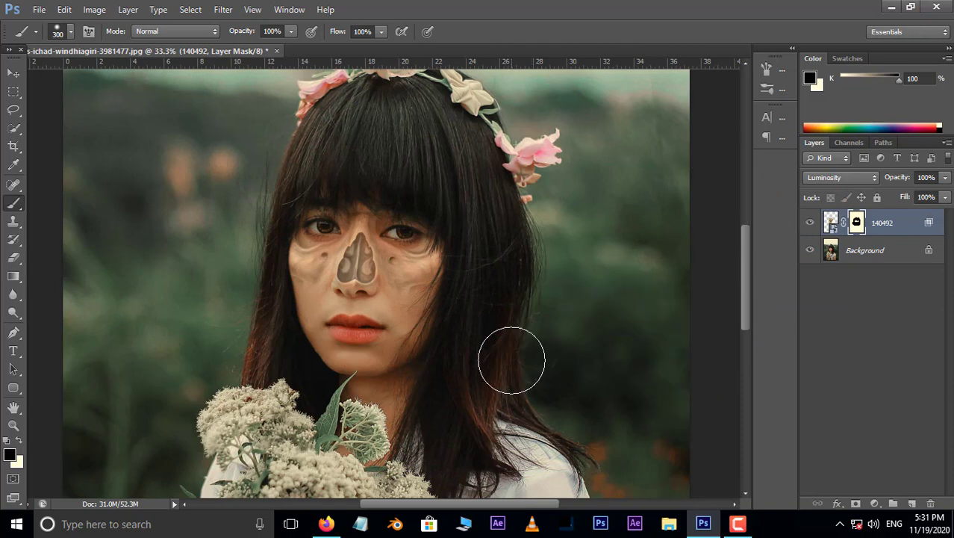
Step: Create a new layer above the skull layer and set the foreground color to red (ff0000)
{"action": "left_click", "coordinate": [913, 505]}
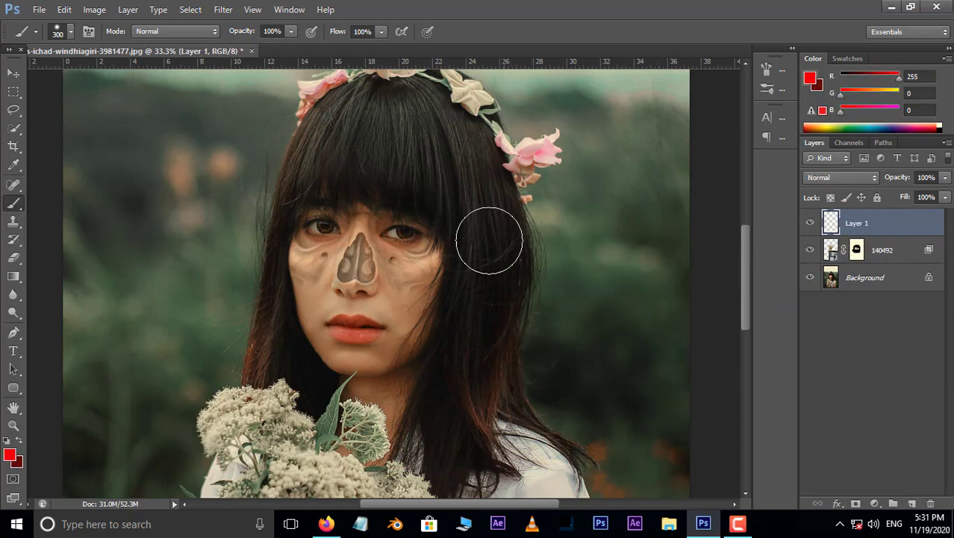
{"action": "left_click", "coordinate": [9, 454]}
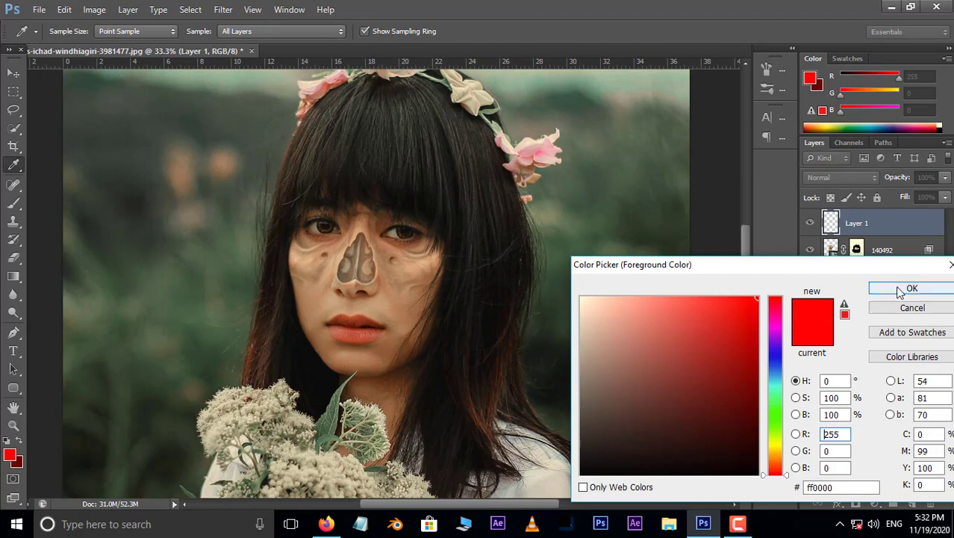
{"action": "left_click", "coordinate": [912, 288]}
Step: Paint the skull's nose cavity red with a 50 px brush and set the new layer's blend mode to Color
{"action": "key", "text": "b"}
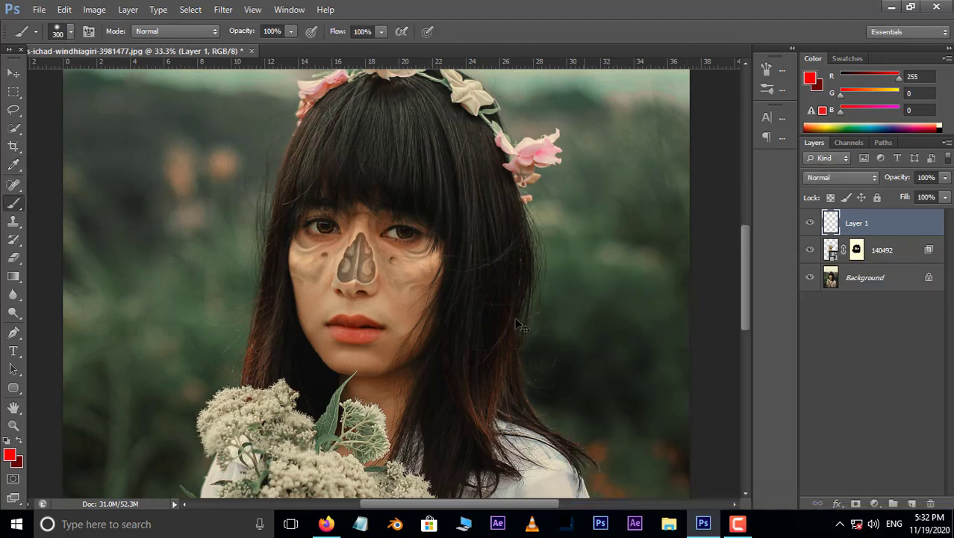
{"action": "key", "text": "ctrl+plus"}
{"action": "key", "text": "ctrl+plus"}
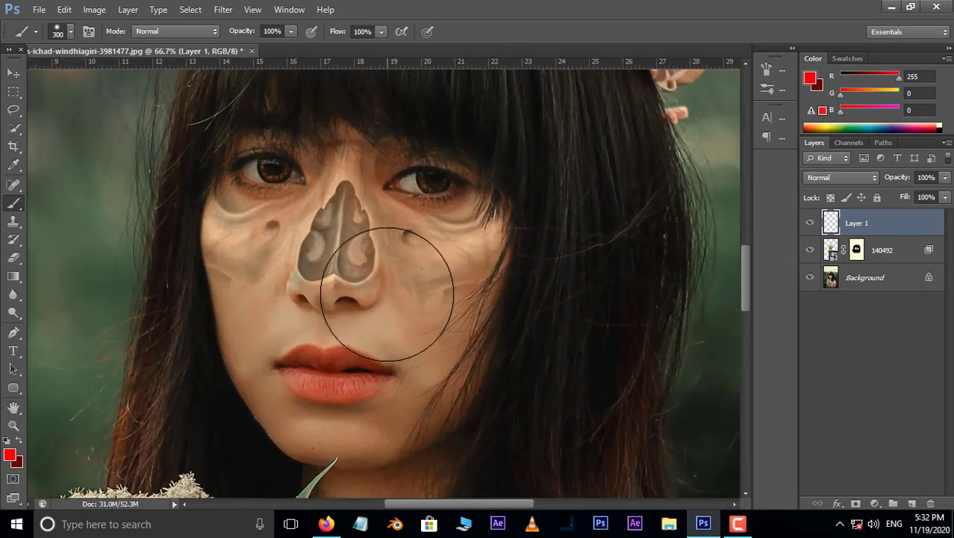
{"action": "key", "text": "bracketleft"}
{"action": "key", "text": "bracketleft"}
{"action": "key", "text": "bracketleft"}
{"action": "key", "text": "bracketleft"}
{"action": "key", "text": "bracketleft"}
{"action": "key", "text": "bracketleft"}
{"action": "key", "text": "bracketleft"}
{"action": "key", "text": "bracketleft"}
{"action": "key", "text": "bracketleft"}
{"action": "key", "text": "bracketleft"}
{"action": "key", "text": "bracketleft"}
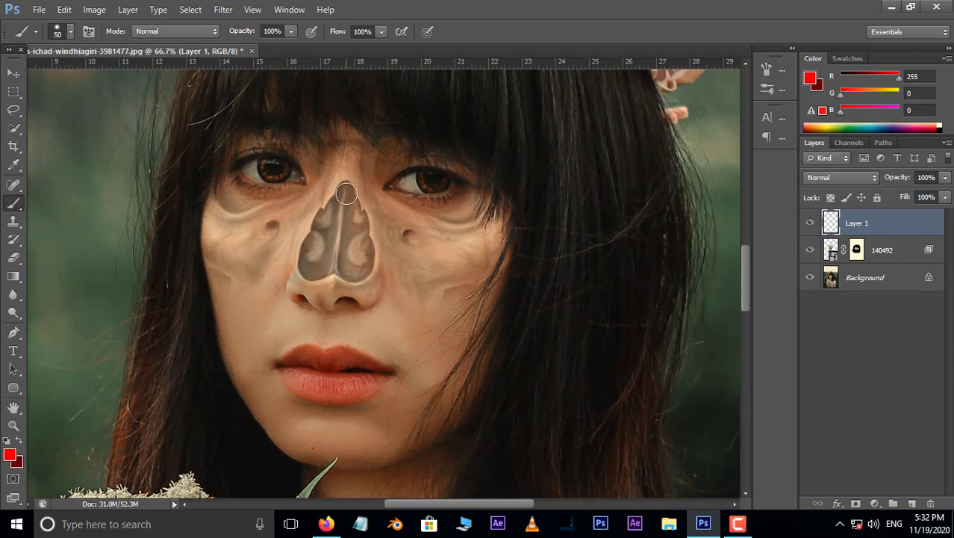
{"action": "mouse_move", "coordinate": [345, 193]}
{"action": "left_mouse_down"}
{"action": "mouse_move", "coordinate": [343, 239]}
{"action": "mouse_move", "coordinate": [342, 224]}
{"action": "mouse_move", "coordinate": [321, 224]}
{"action": "mouse_move", "coordinate": [310, 261]}
{"action": "mouse_move", "coordinate": [348, 277]}
{"action": "mouse_move", "coordinate": [363, 250]}
{"action": "mouse_move", "coordinate": [356, 211]}
{"action": "mouse_move", "coordinate": [354, 260]}
{"action": "mouse_move", "coordinate": [345, 271]}
{"action": "mouse_move", "coordinate": [315, 266]}
{"action": "mouse_move", "coordinate": [317, 228]}
{"action": "mouse_move", "coordinate": [344, 186]}
{"action": "mouse_move", "coordinate": [340, 206]}
{"action": "left_mouse_up"}
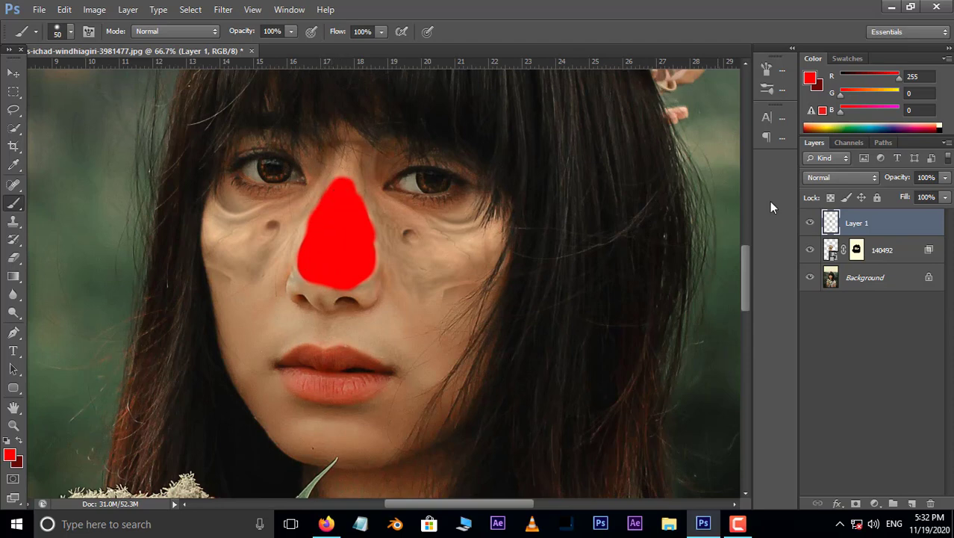
{"action": "left_click", "coordinate": [837, 177]}
{"action": "left_click", "coordinate": [815, 345]}
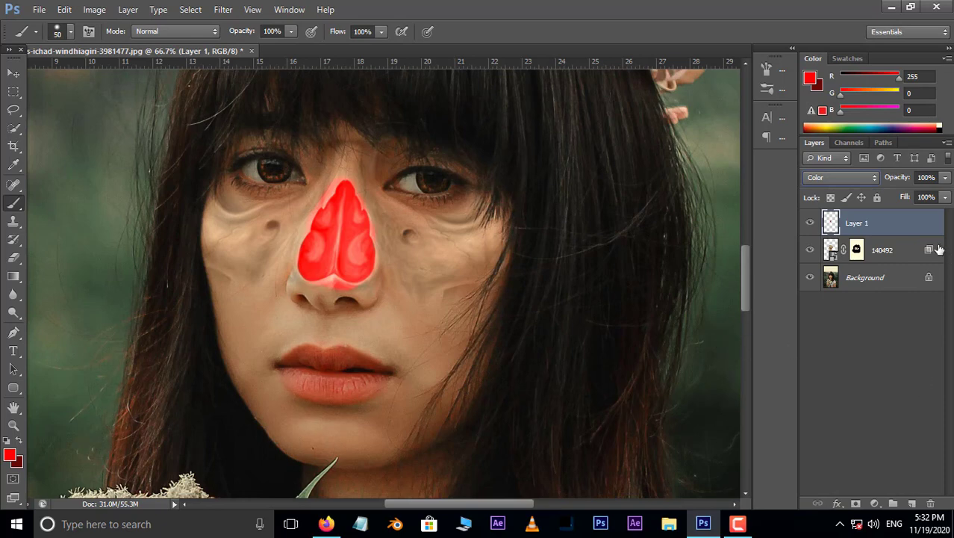
Step: Add a layer mask to the red layer and paint black over the red spill around the nose cavity's edges
{"action": "left_click", "coordinate": [855, 504]}
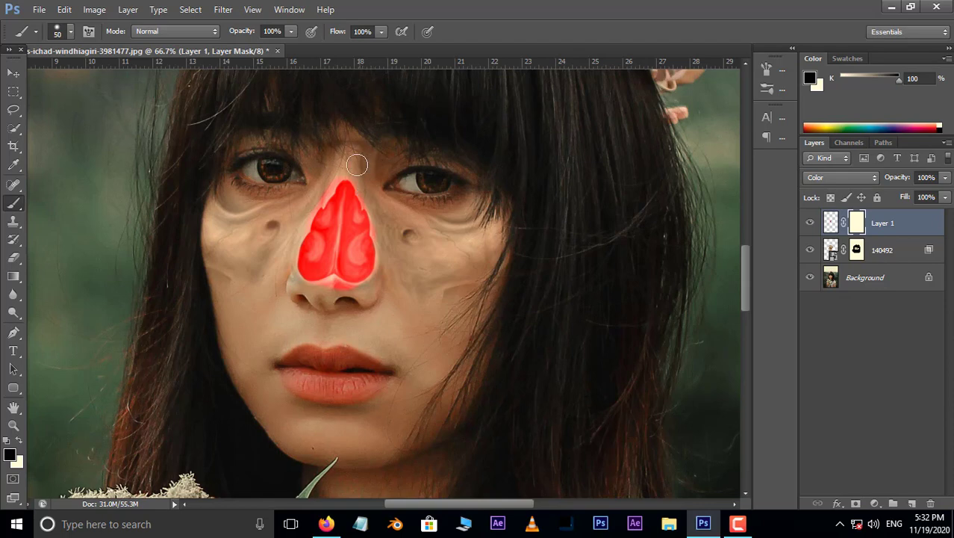
{"action": "mouse_move", "coordinate": [355, 164]}
{"action": "left_mouse_down"}
{"action": "mouse_move", "coordinate": [314, 195]}
{"action": "mouse_move", "coordinate": [351, 173]}
{"action": "mouse_move", "coordinate": [377, 216]}
{"action": "left_mouse_up"}
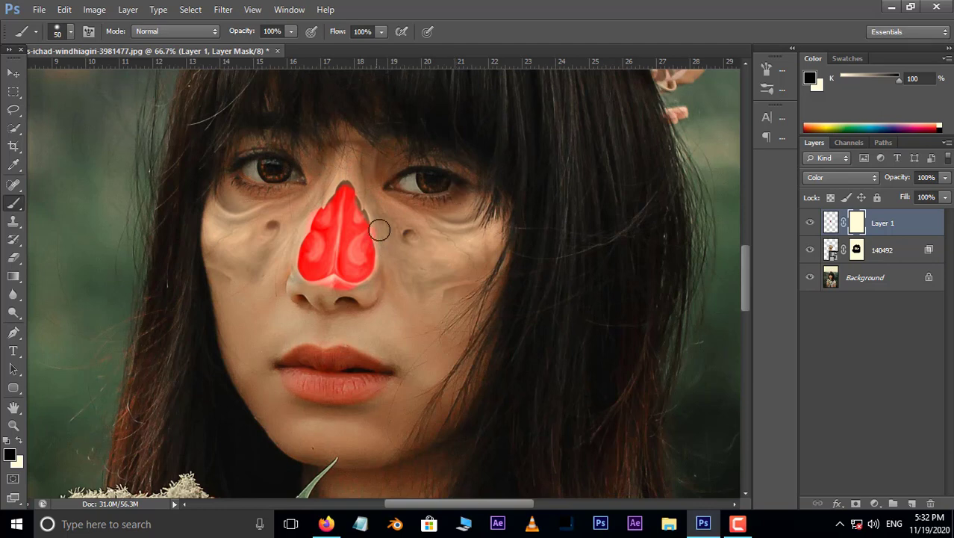
{"action": "mouse_move", "coordinate": [373, 299]}
{"action": "left_mouse_down"}
{"action": "mouse_move", "coordinate": [322, 291]}
{"action": "mouse_move", "coordinate": [332, 287]}
{"action": "left_mouse_up"}
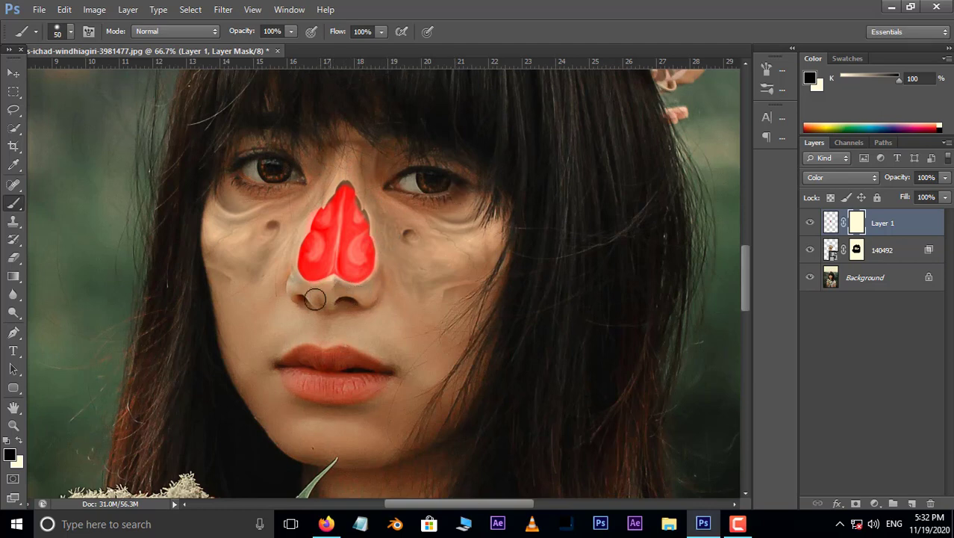
Step: Restore the red inside the nose cavity by painting white on the mask and lower the layer's opacity to 30%
{"action": "left_click", "coordinate": [21, 439]}
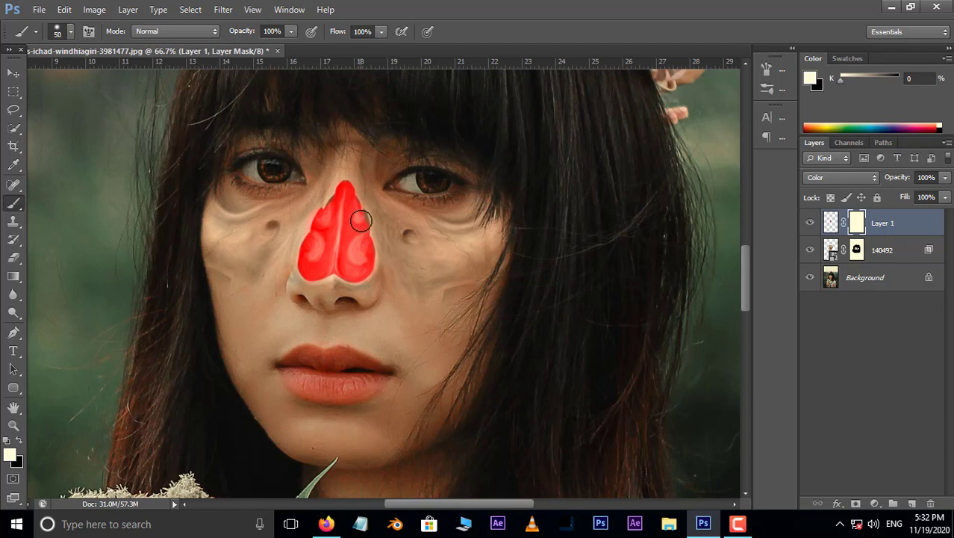
{"action": "mouse_move", "coordinate": [332, 245]}
{"action": "left_mouse_down"}
{"action": "mouse_move", "coordinate": [325, 215]}
{"action": "mouse_move", "coordinate": [338, 206]}
{"action": "left_mouse_up"}
{"action": "left_click", "coordinate": [946, 179]}
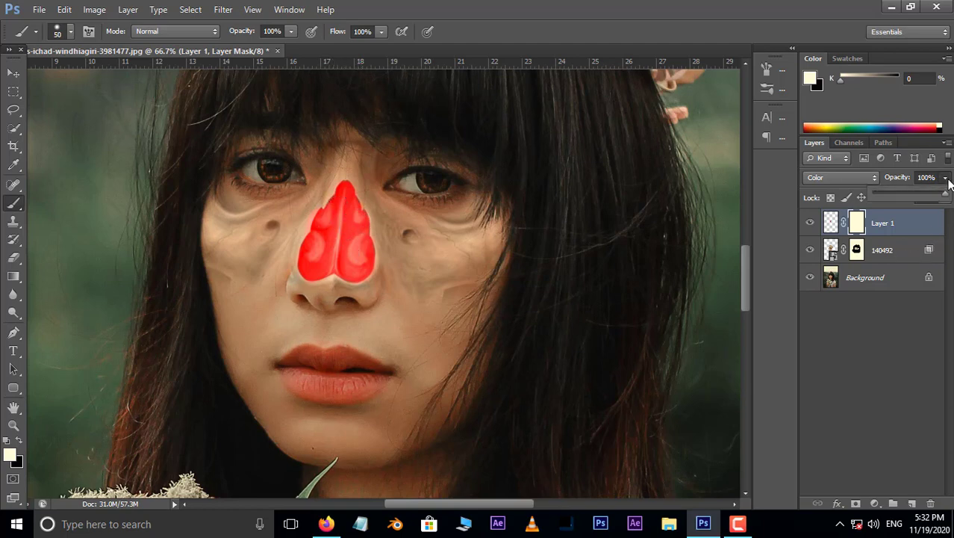
{"action": "left_click", "coordinate": [911, 195]}
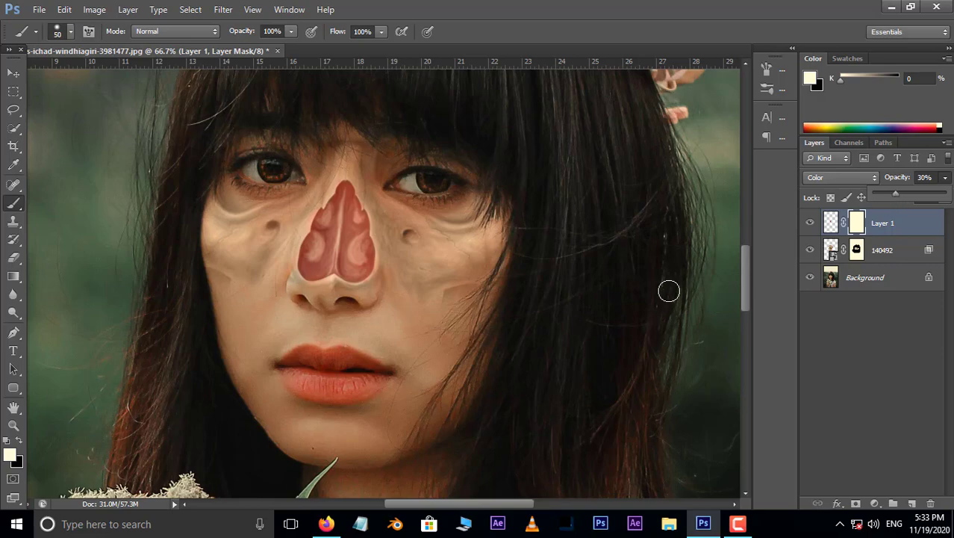
Step: Add a Levels adjustment layer on top and raise its black output level to 65
{"action": "scroll", "coordinate": [669, 290], "scroll_direction": "down", "scroll_amount": 3}
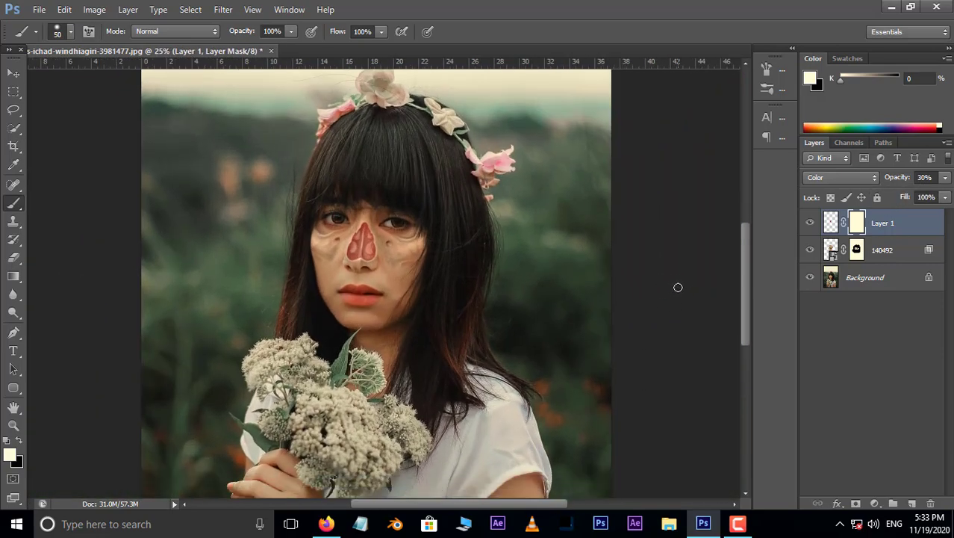
{"action": "key", "text": "ctrl+plus"}
{"action": "left_click_drag", "start_coordinate": [500, 187], "coordinate": [495, 230]}
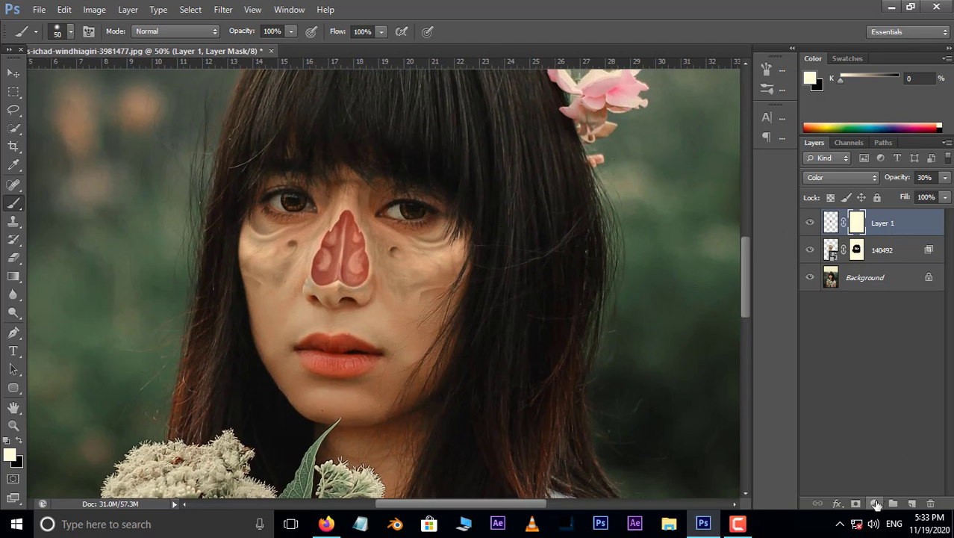
{"action": "left_click", "coordinate": [877, 504]}
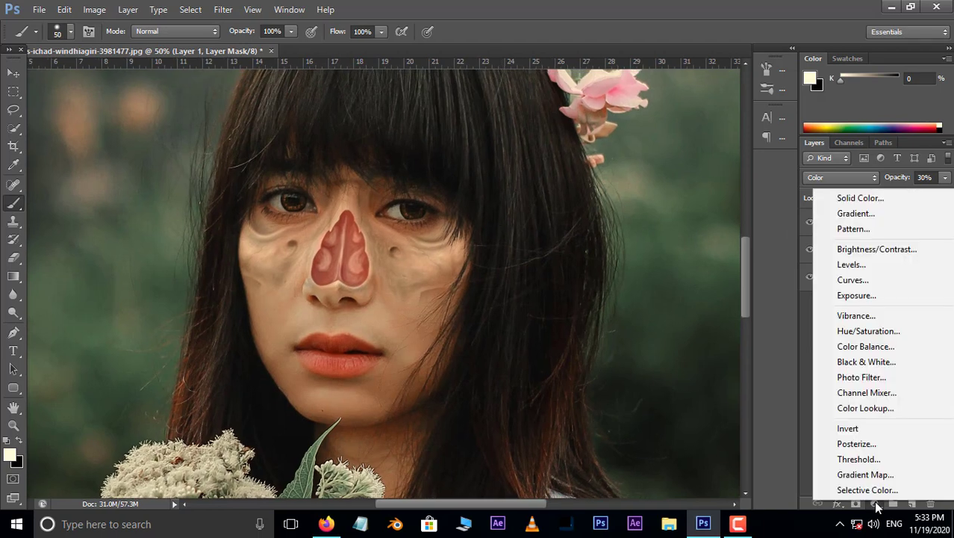
{"action": "left_click", "coordinate": [852, 264]}
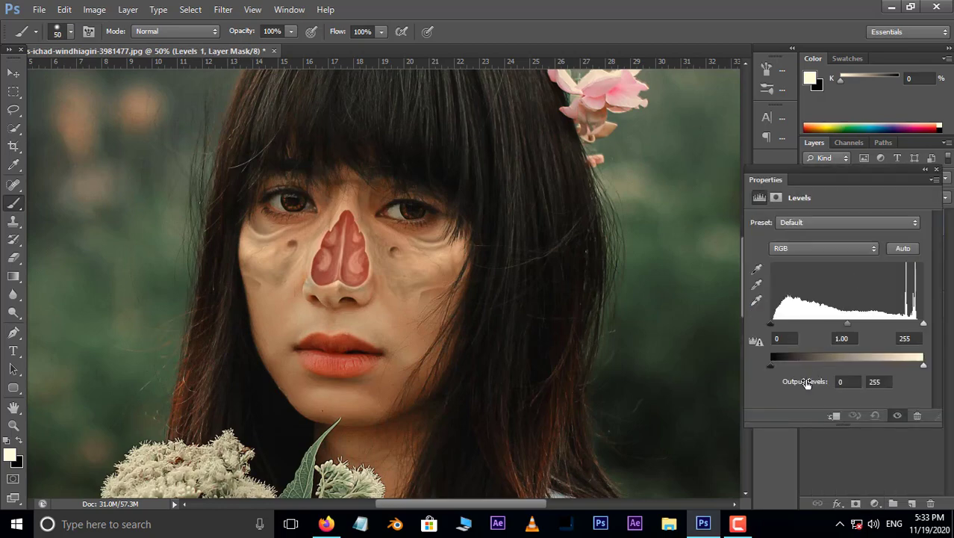
{"action": "left_click_drag", "start_coordinate": [771, 364], "coordinate": [813, 367]}
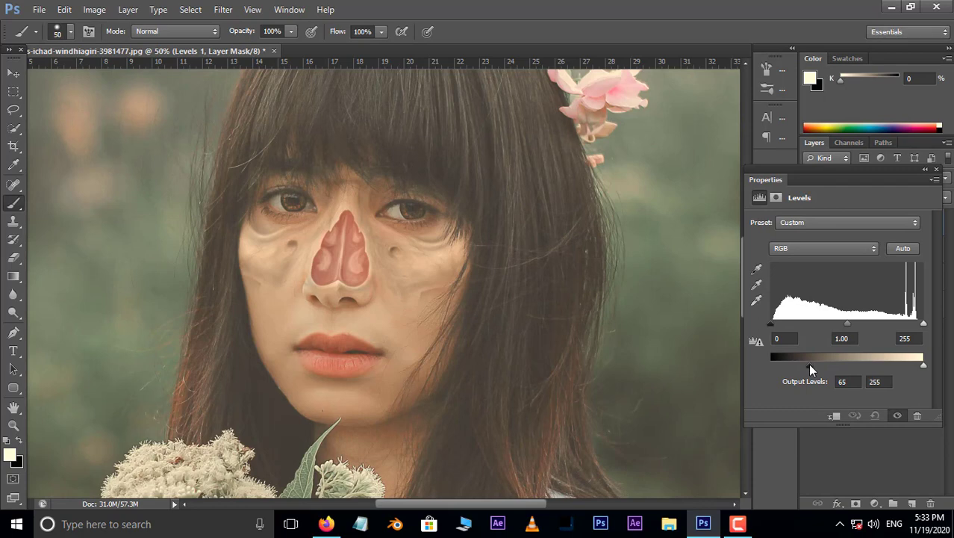
Step: Close the Levels settings and invert the adjustment's layer mask to black to hide its effect across the whole portrait
{"action": "left_click", "coordinate": [937, 169]}
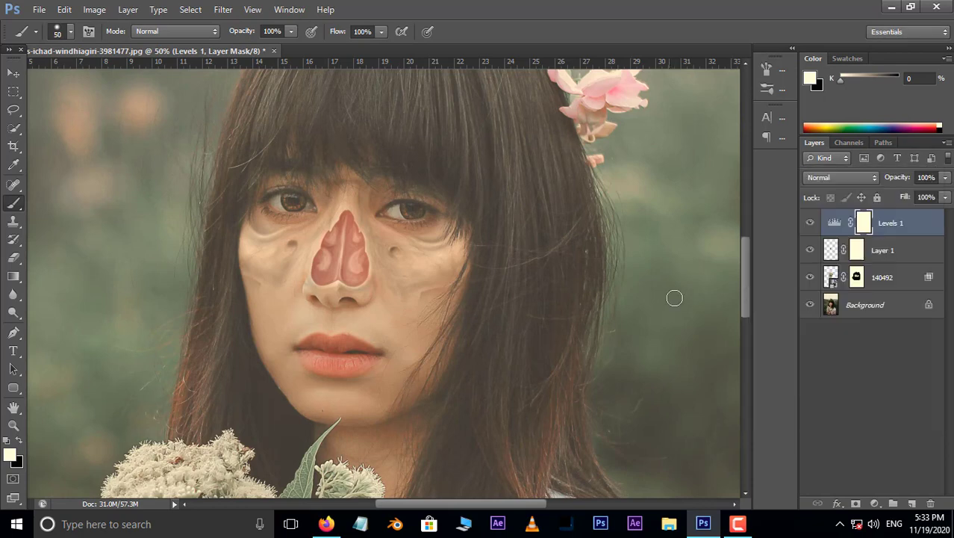
{"action": "key", "text": "ctrl+i"}
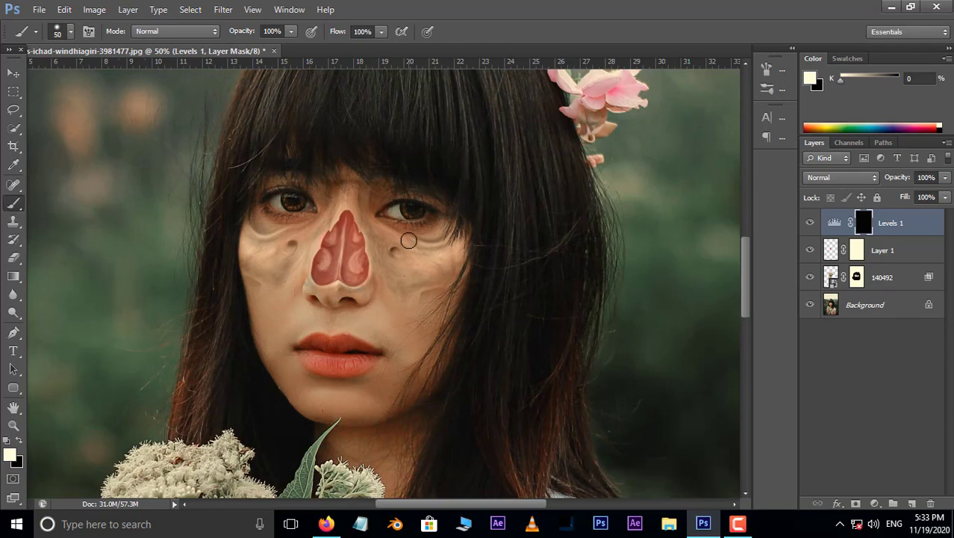
Step: Reveal the Levels effect in both irises by painting white on its mask with a 20 px brush, and paint the pupils back in black
{"action": "scroll", "coordinate": [404, 239], "scroll_direction": "up", "scroll_amount": 2}
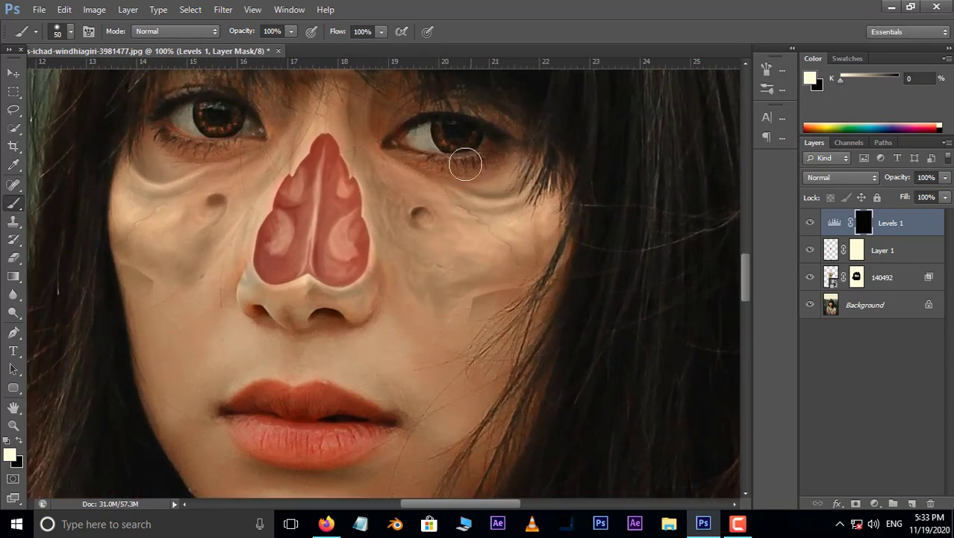
{"action": "key", "text": "bracketleft"}
{"action": "mouse_move", "coordinate": [444, 130]}
{"action": "left_mouse_down"}
{"action": "mouse_move", "coordinate": [456, 139]}
{"action": "mouse_move", "coordinate": [461, 128]}
{"action": "mouse_move", "coordinate": [474, 141]}
{"action": "left_mouse_up"}
{"action": "key", "text": "bracketleft"}
{"action": "key", "text": "bracketleft"}
{"action": "key", "text": "bracketleft"}
{"action": "key", "text": "bracketleft"}
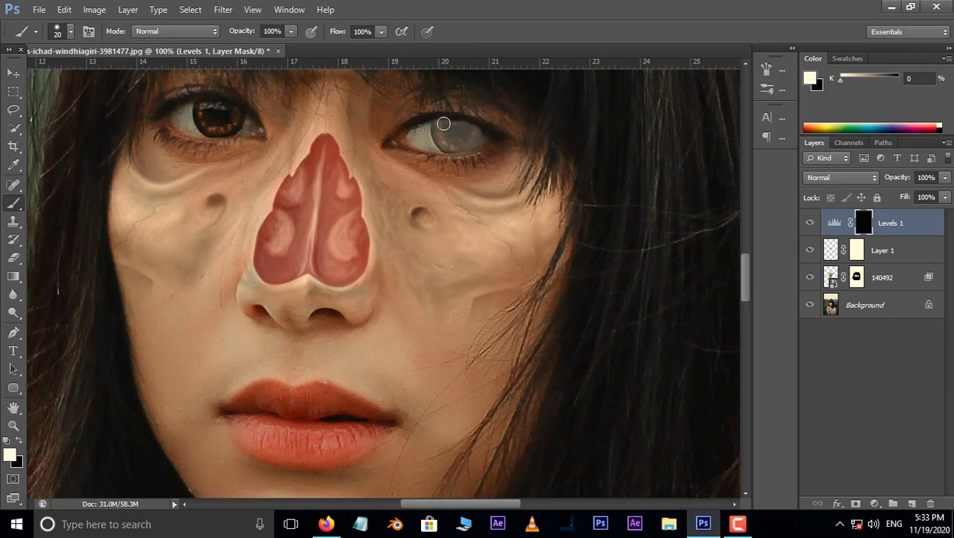
{"action": "left_click_drag", "start_coordinate": [448, 145], "coordinate": [476, 135]}
{"action": "mouse_move", "coordinate": [208, 106]}
{"action": "left_mouse_down"}
{"action": "mouse_move", "coordinate": [222, 126]}
{"action": "mouse_move", "coordinate": [210, 105]}
{"action": "mouse_move", "coordinate": [233, 110]}
{"action": "mouse_move", "coordinate": [203, 123]}
{"action": "mouse_move", "coordinate": [216, 131]}
{"action": "mouse_move", "coordinate": [239, 114]}
{"action": "mouse_move", "coordinate": [205, 107]}
{"action": "mouse_move", "coordinate": [212, 132]}
{"action": "left_mouse_up"}
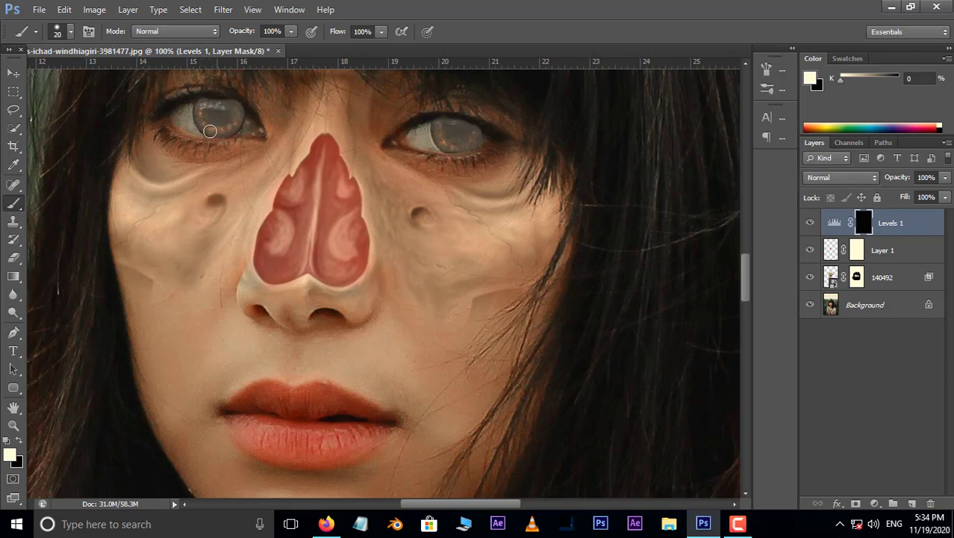
{"action": "left_click", "coordinate": [18, 439]}
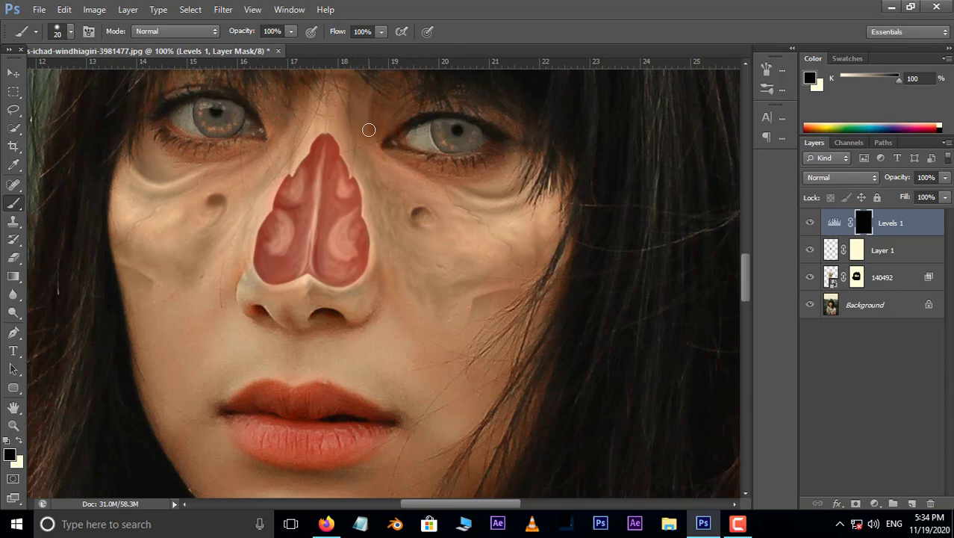
Step: Add a Color Lookup adjustment layer on top and set its 3DLUT file to HorrorBlue.3DL
{"action": "key", "text": "ctrl+minus"}
{"action": "key", "text": "ctrl+minus"}
{"action": "key", "text": "ctrl+minus"}
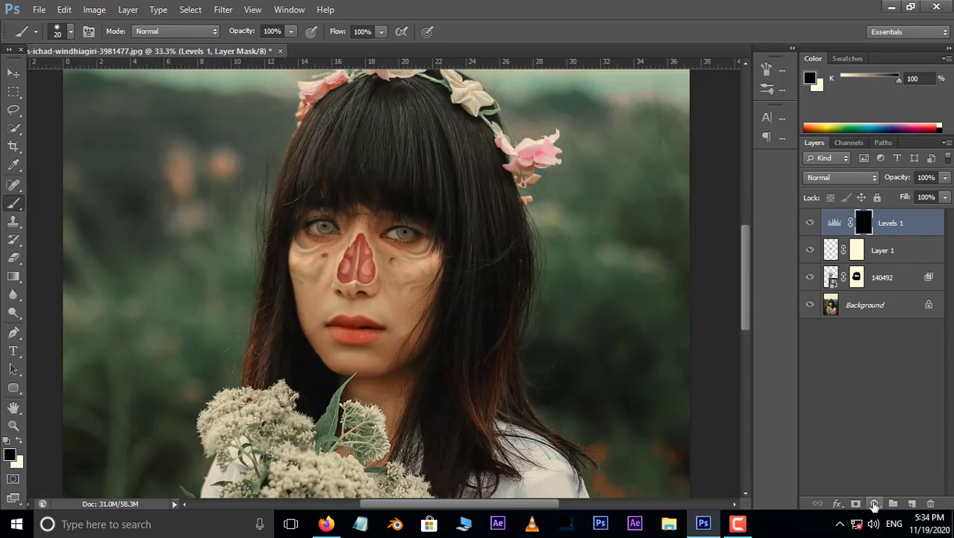
{"action": "left_click", "coordinate": [875, 504]}
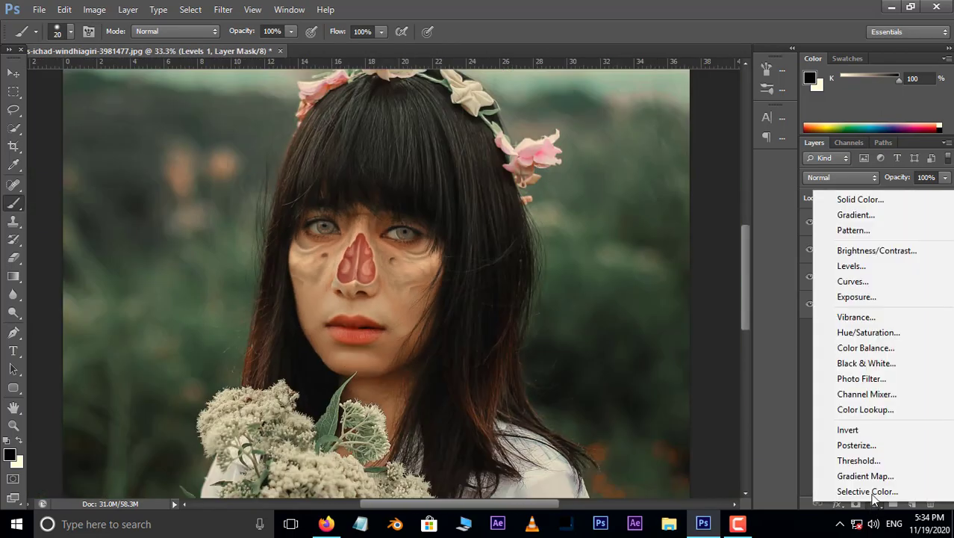
{"action": "left_click", "coordinate": [870, 409]}
{"action": "left_click", "coordinate": [859, 221]}
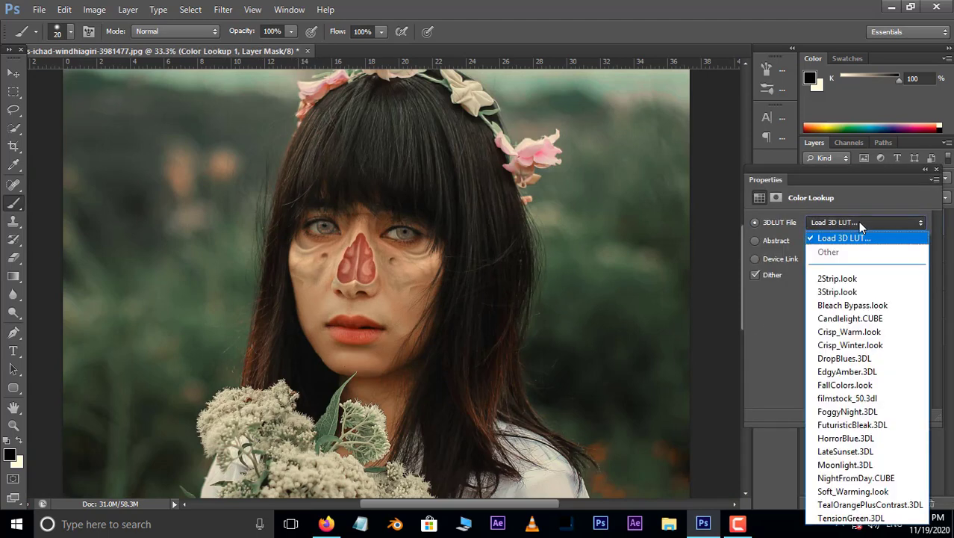
{"action": "left_click", "coordinate": [845, 439]}
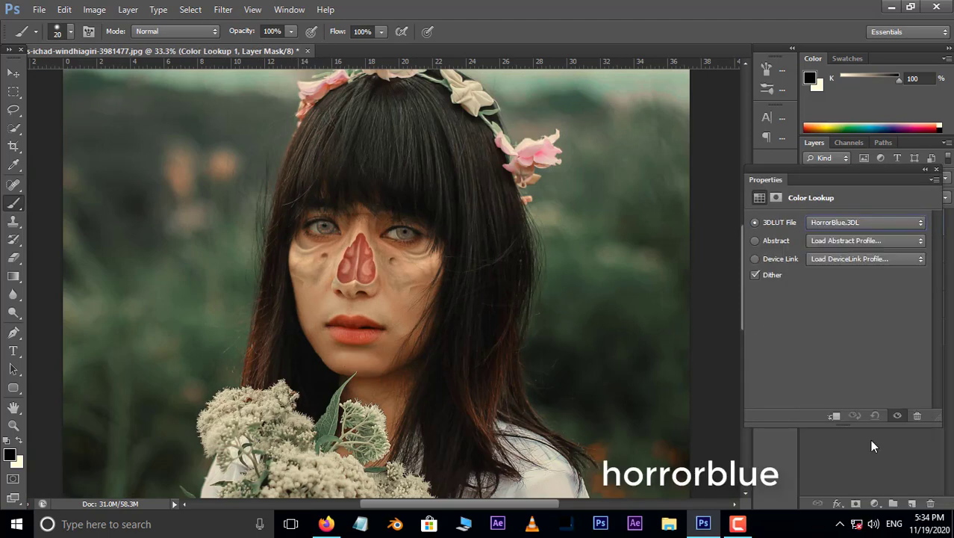